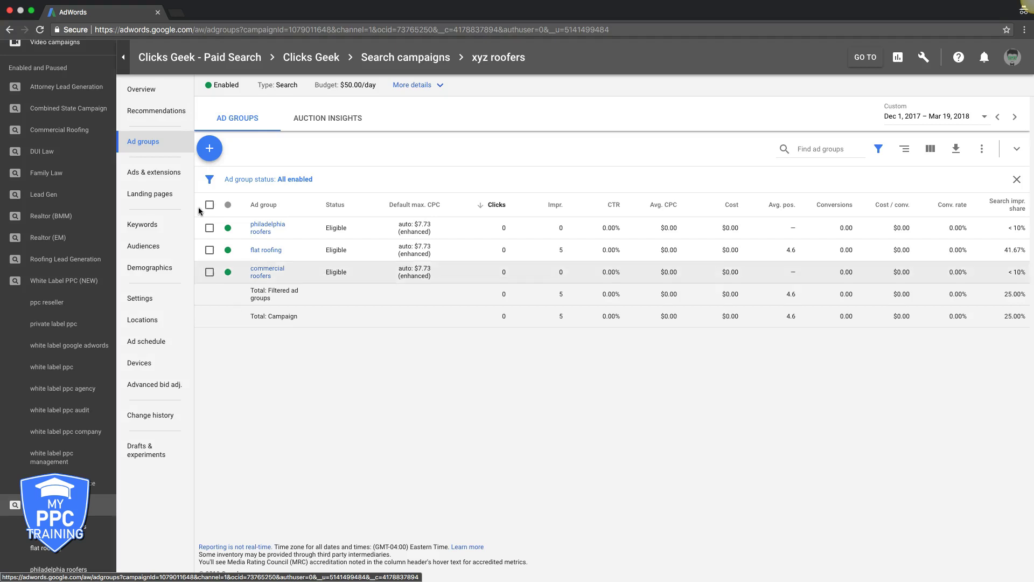
# Step: Show the xyz roofers campaign overview with its ad group and keyword summaries
pyautogui.click(141, 92)
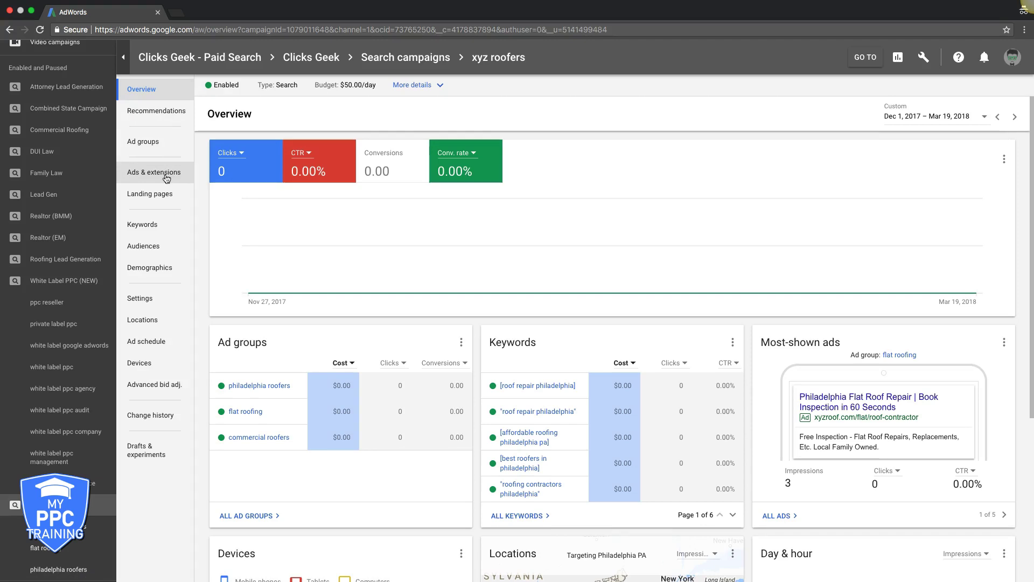
# Step: Go to the campaign's Extensions tab under Ads & extensions and start a new ad extension
pyautogui.click(166, 178)
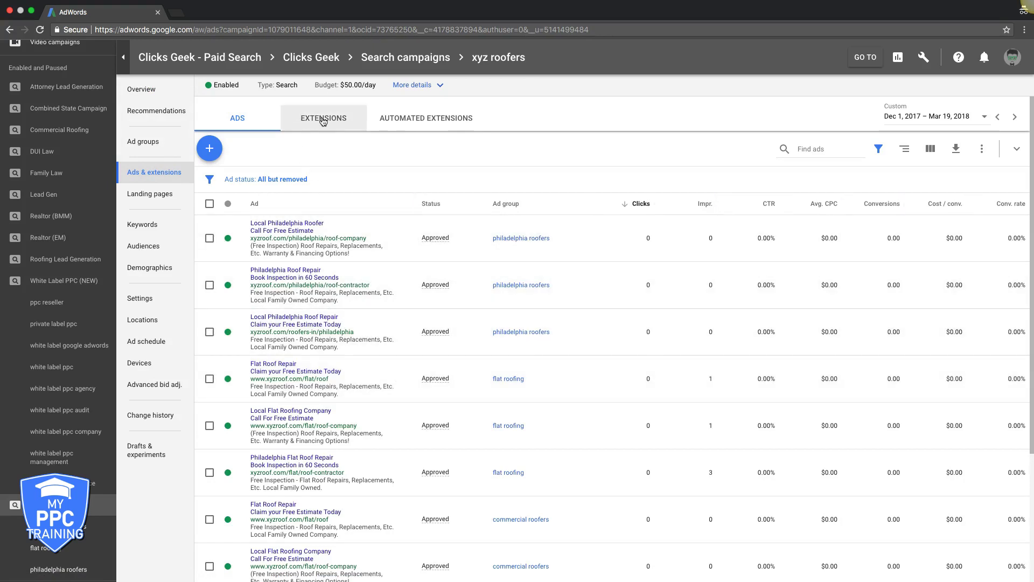
pyautogui.click(322, 123)
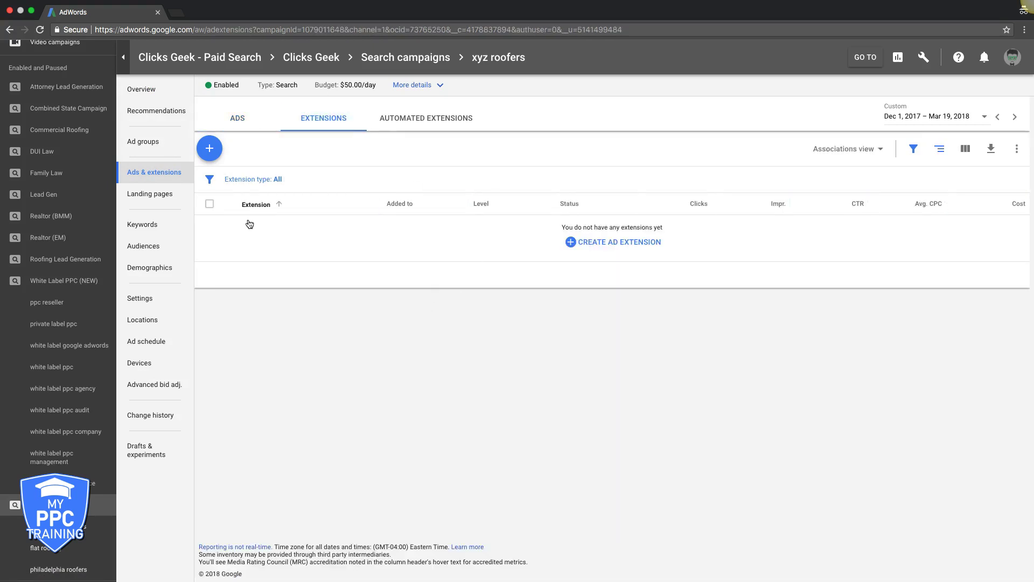
pyautogui.click(591, 246)
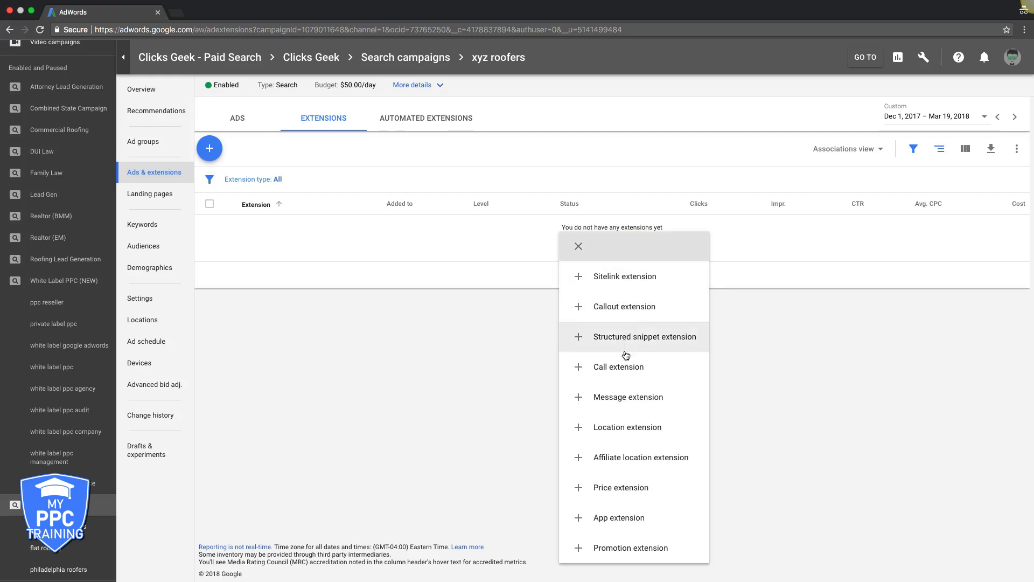
# Step: Choose a message extension and keep it added at campaign level
pyautogui.click(625, 400)
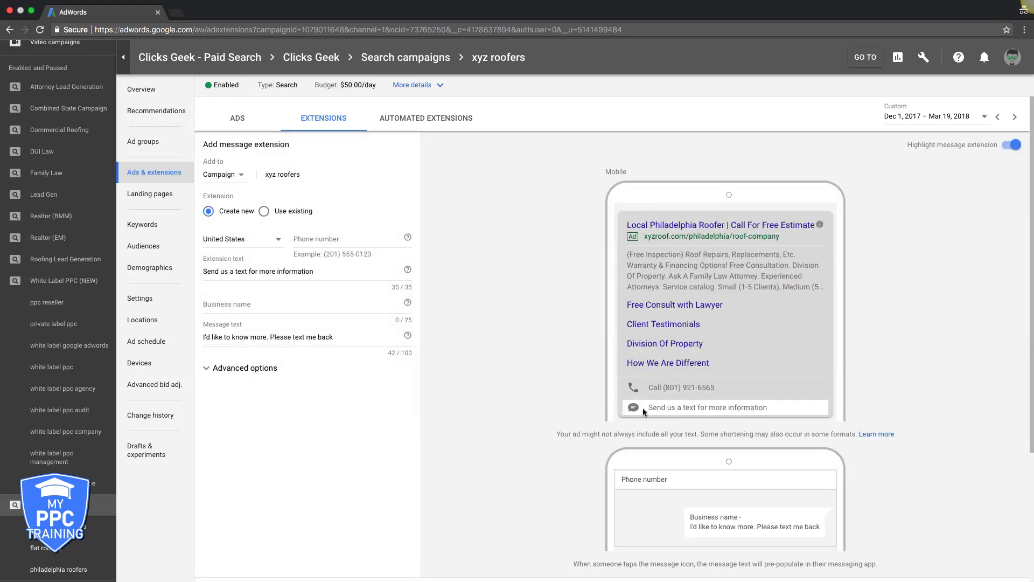
pyautogui.click(228, 178)
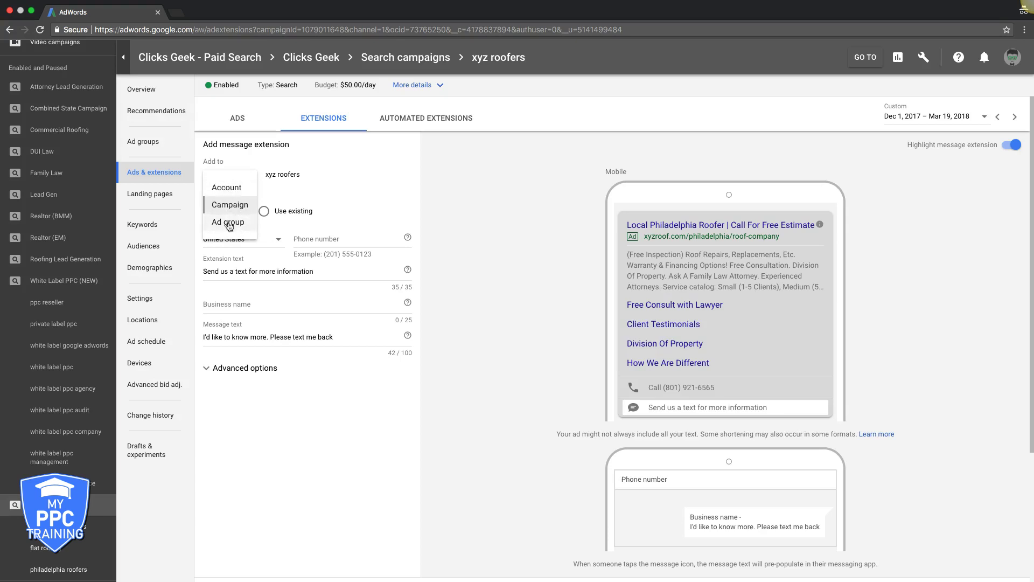
pyautogui.click(231, 207)
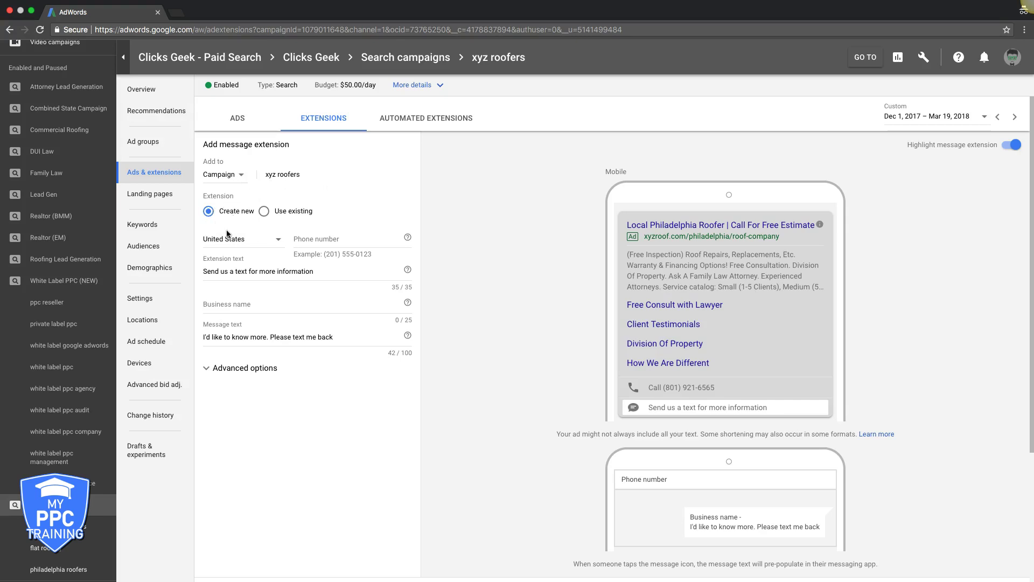
pyautogui.click(327, 242)
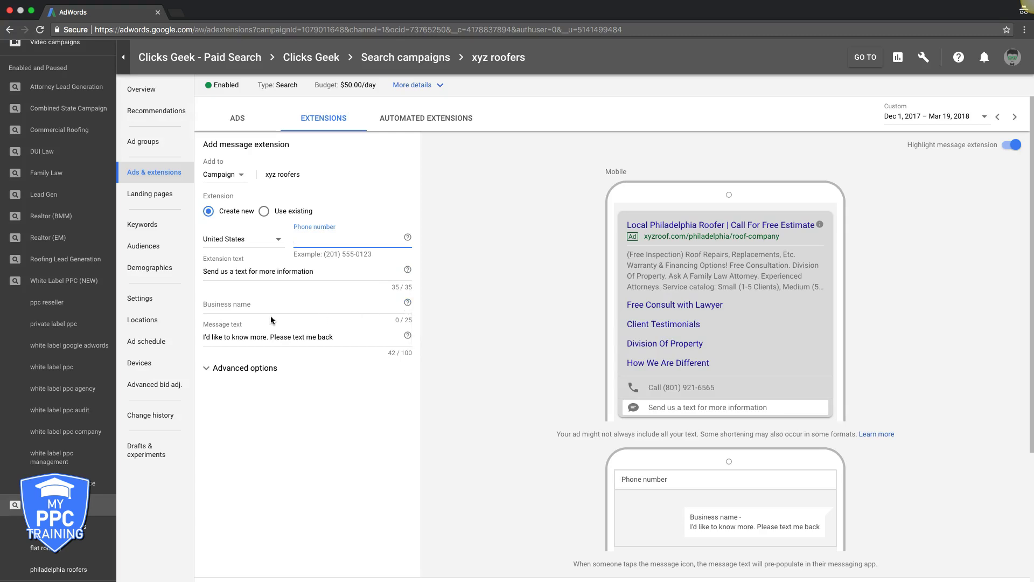
# Step: Enter the business name 'XYZ Roofers Inc' in the message extension
pyautogui.click(238, 312)
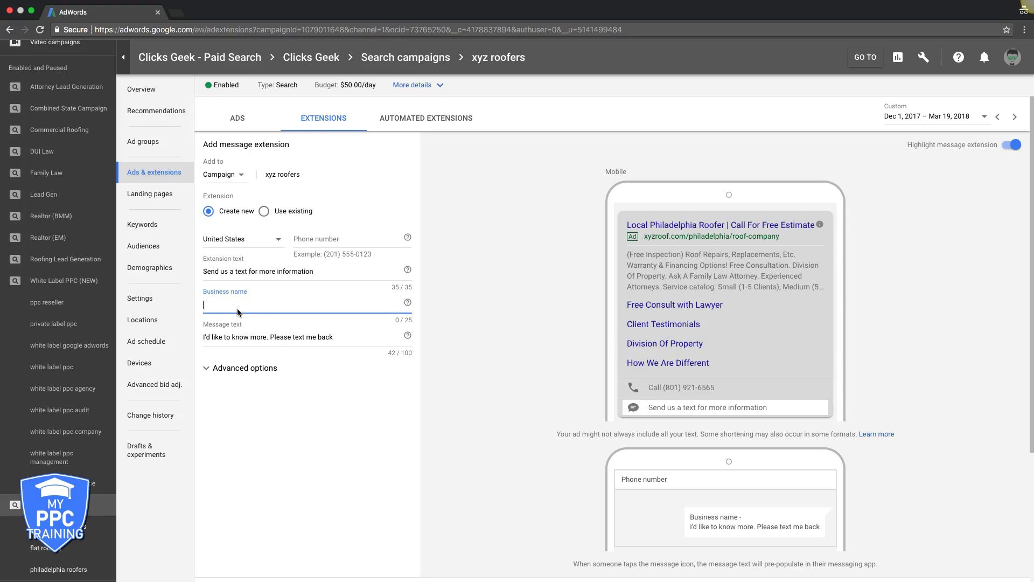
pyautogui.write('XYZ R')
pyautogui.write('oofers Inc')
pyautogui.moveTo(408, 334)
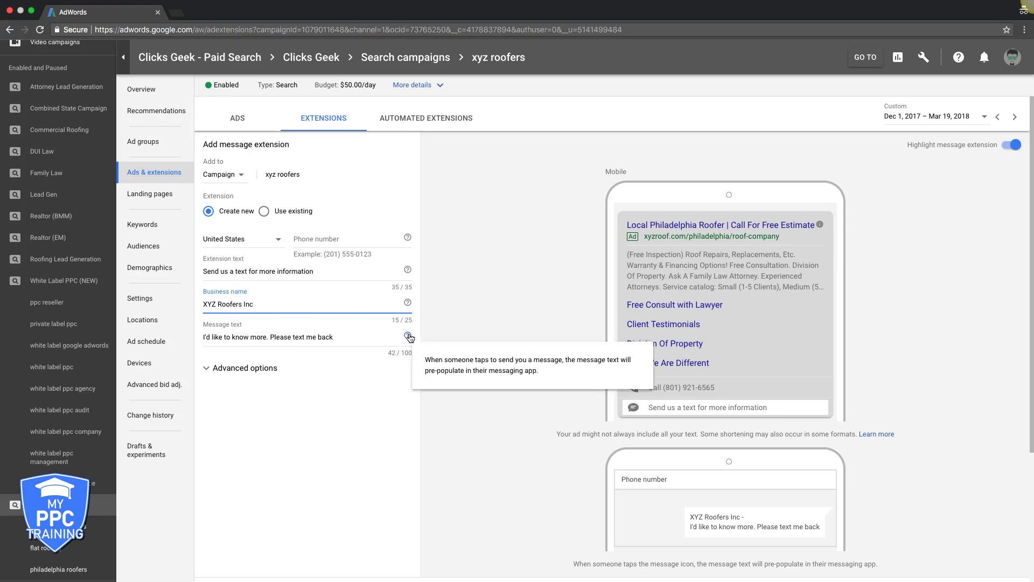
pyautogui.click(295, 338)
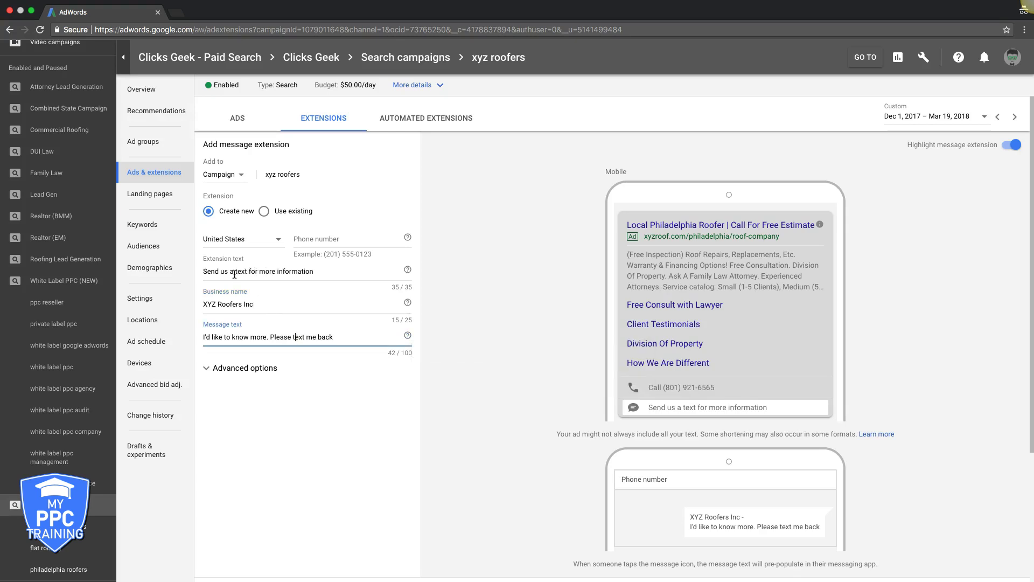
# Step: Shorten the extension text to 'Text us to get an instant quote!' (32/35 characters)
pyautogui.click(241, 273)
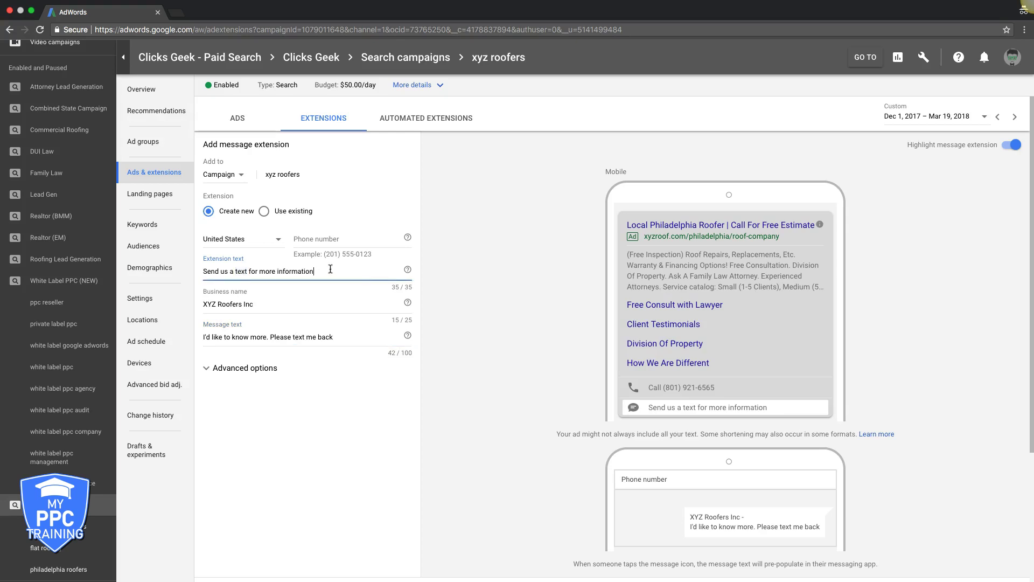
pyautogui.moveTo(322, 272); pyautogui.dragTo(261, 273)
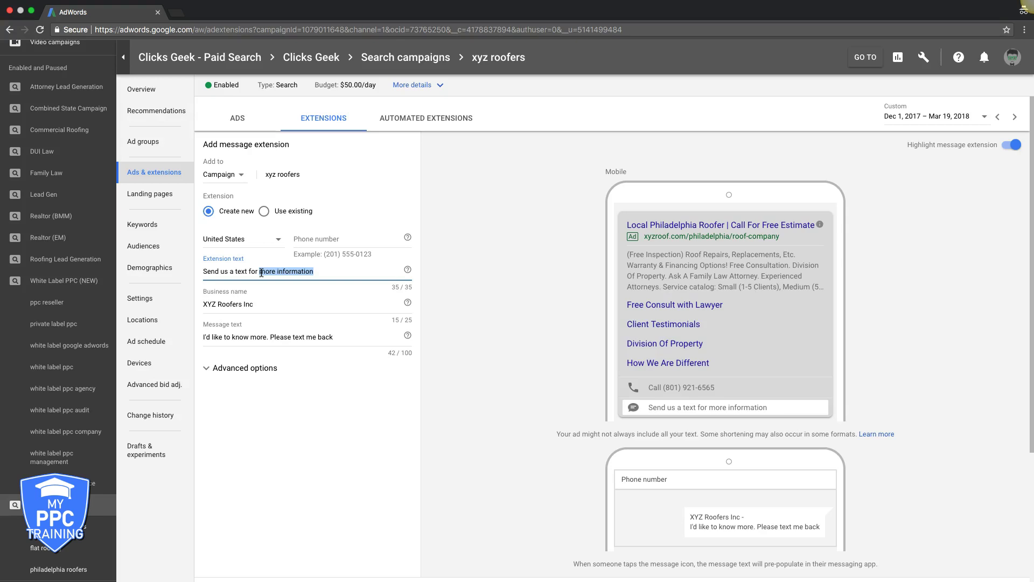
pyautogui.press('BackSpace')
pyautogui.press('BackSpace')
pyautogui.press('BackSpace')
pyautogui.press('BackSpace')
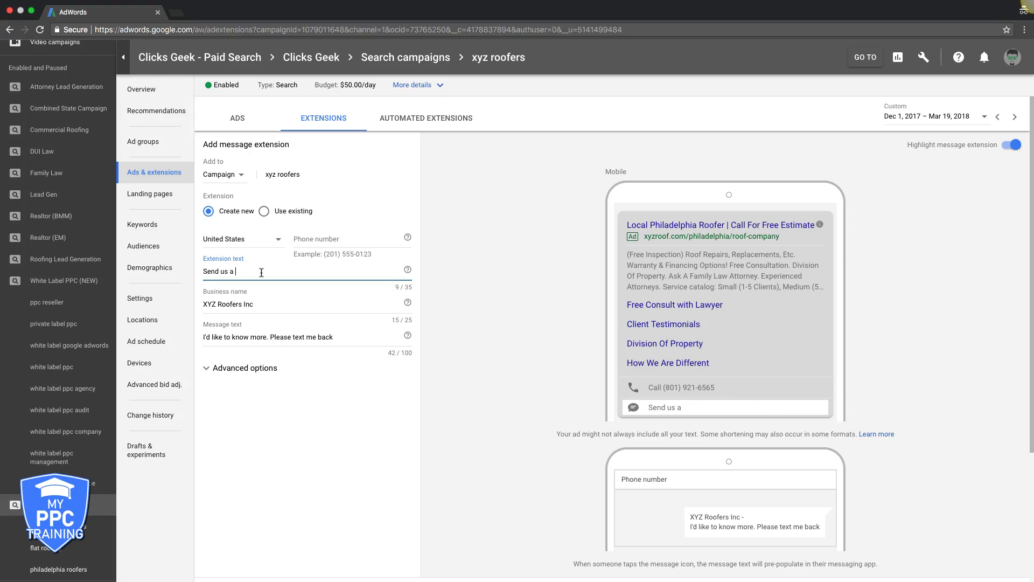
pyautogui.press('BackSpace')
pyautogui.press('BackSpace')
pyautogui.press('BackSpace')
pyautogui.press('BackSpace')
pyautogui.press('BackSpace')
pyautogui.press('BackSpace')
pyautogui.write('Text us')
pyautogui.write(' to get')
pyautogui.write(' an instant')
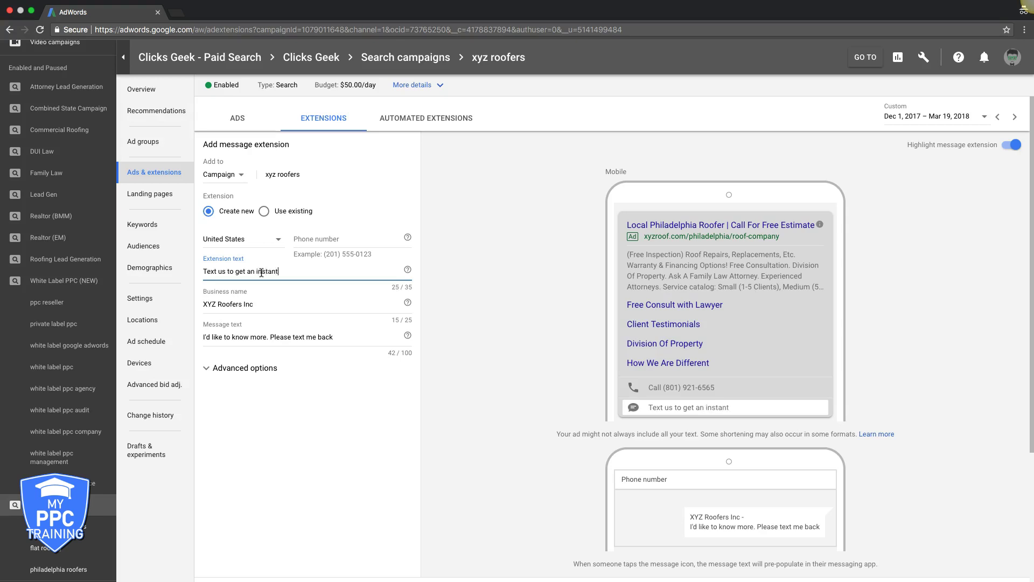
pyautogui.write(' free ')
pyautogui.write('quote')
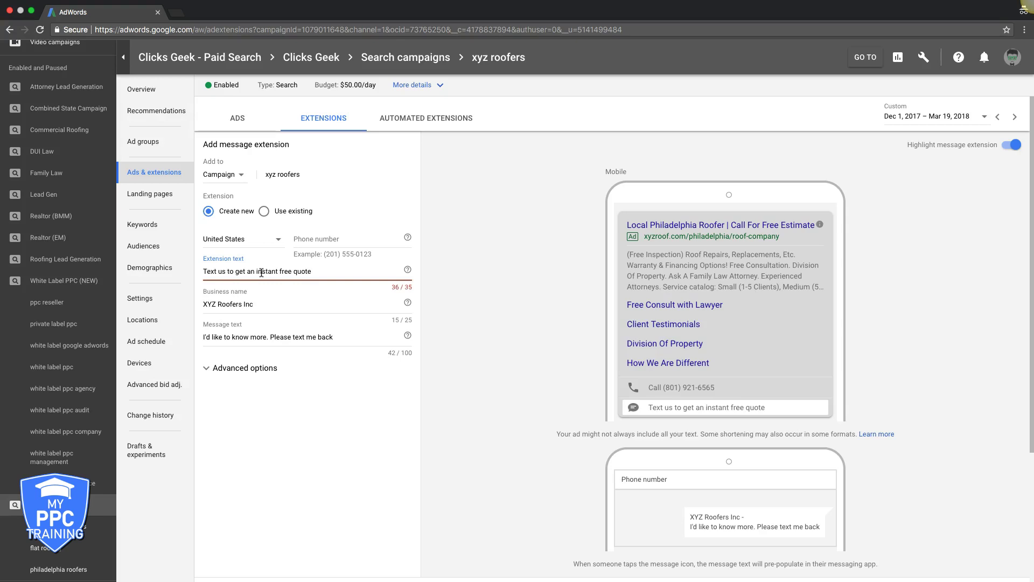
pyautogui.press('BackSpace')
pyautogui.press('BackSpace')
pyautogui.press('BackSpace')
pyautogui.press('BackSpace')
pyautogui.press('BackSpace')
pyautogui.press('BackSpace')
pyautogui.press('BackSpace')
pyautogui.press('BackSpace')
pyautogui.press('BackSpace')
pyautogui.press('BackSpace')
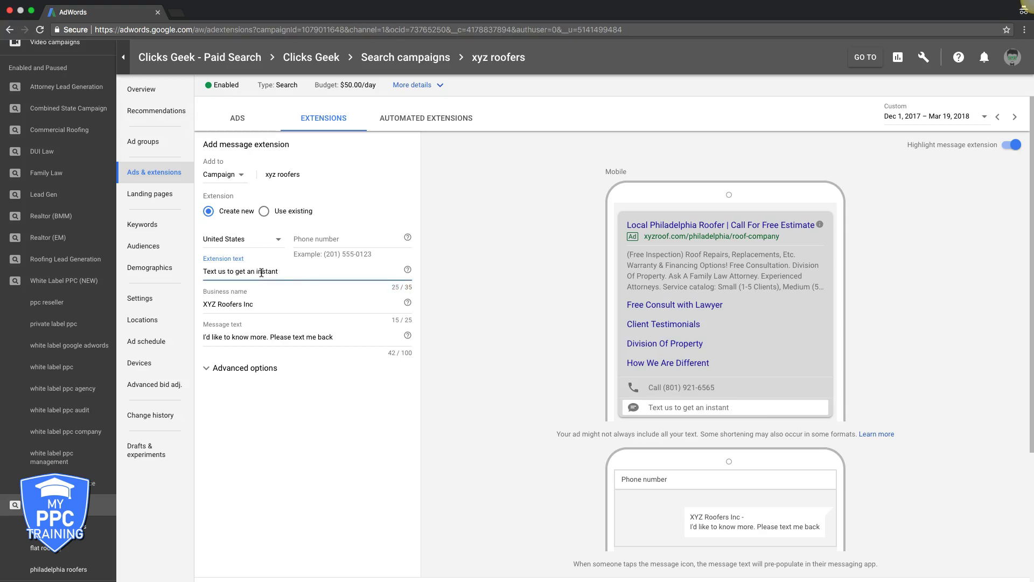
pyautogui.write('quote!')
# Step: Replace 'know more' in the message with 'schedule a free roof estimate'
pyautogui.click(234, 336)
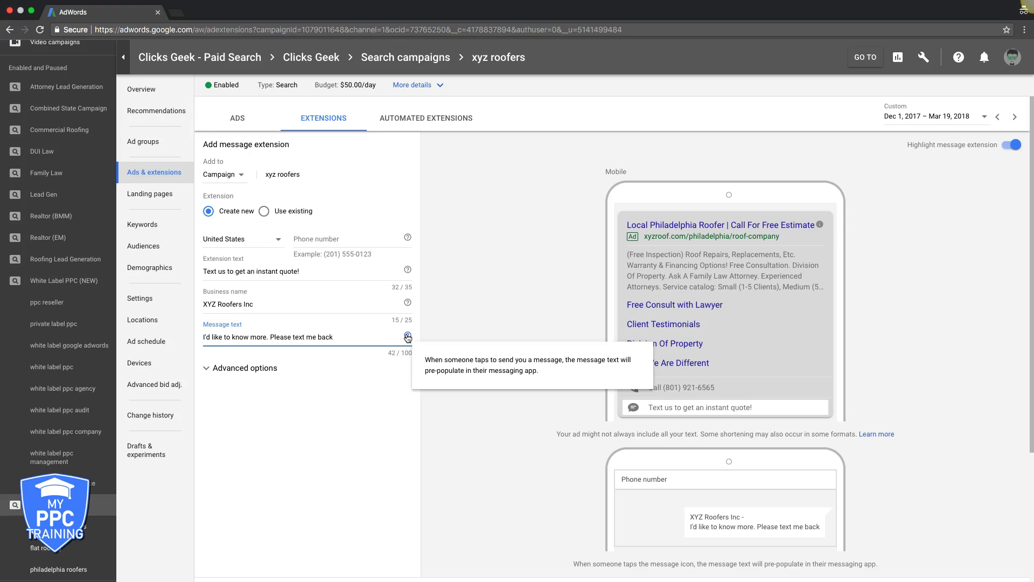
pyautogui.click(272, 337)
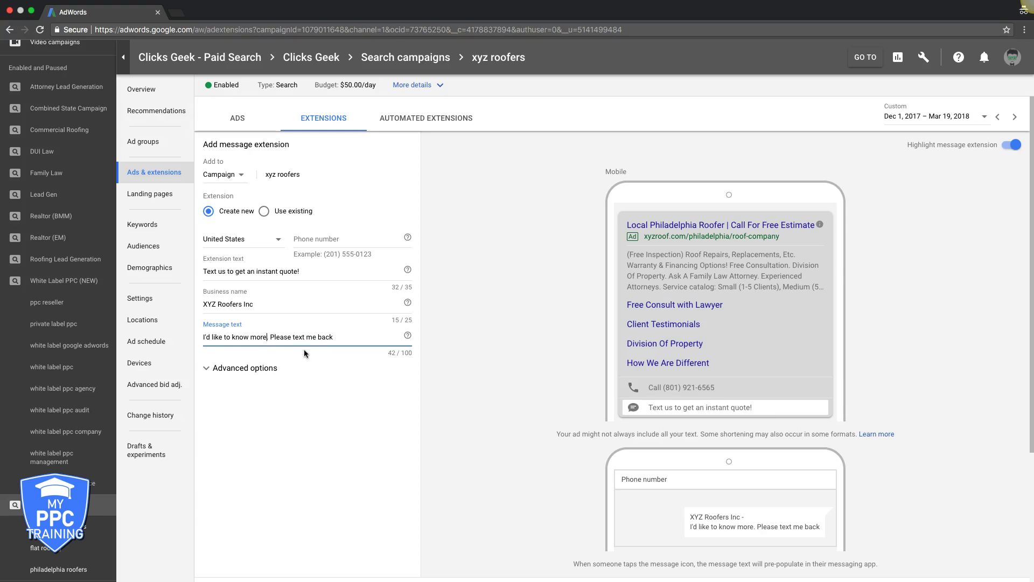
pyautogui.press('BackSpace')
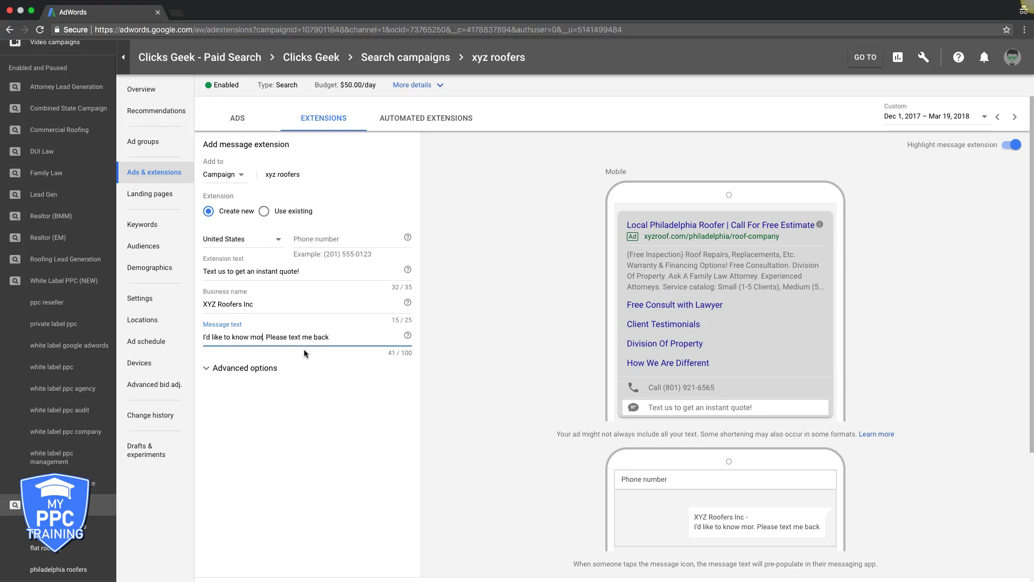
pyautogui.press('BackSpace')
pyautogui.press('BackSpace')
pyautogui.press('BackSpace')
pyautogui.press('BackSpace')
pyautogui.press('BackSpace')
pyautogui.press('BackSpace')
pyautogui.press('BackSpace')
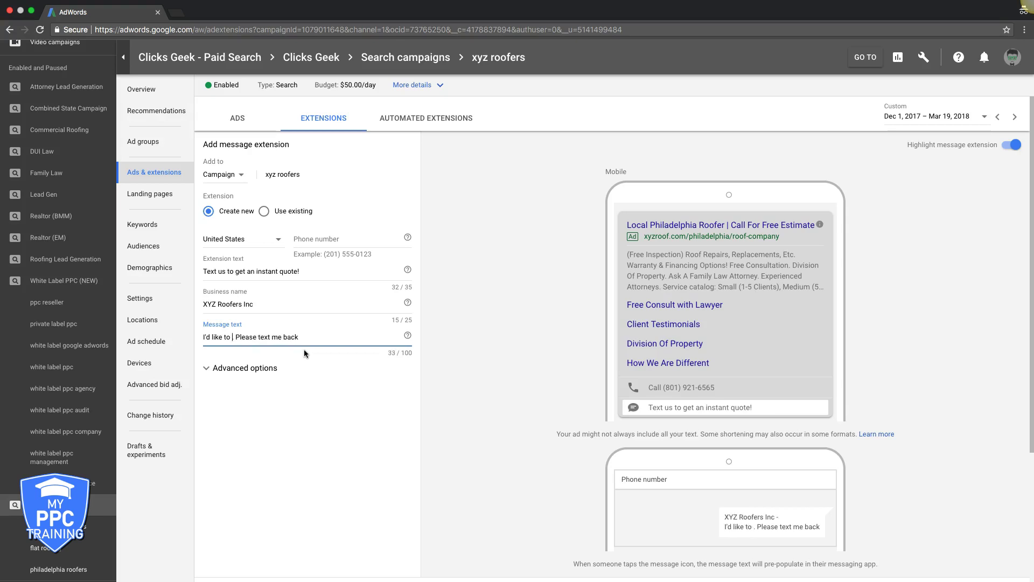
pyautogui.write('schedule a f')
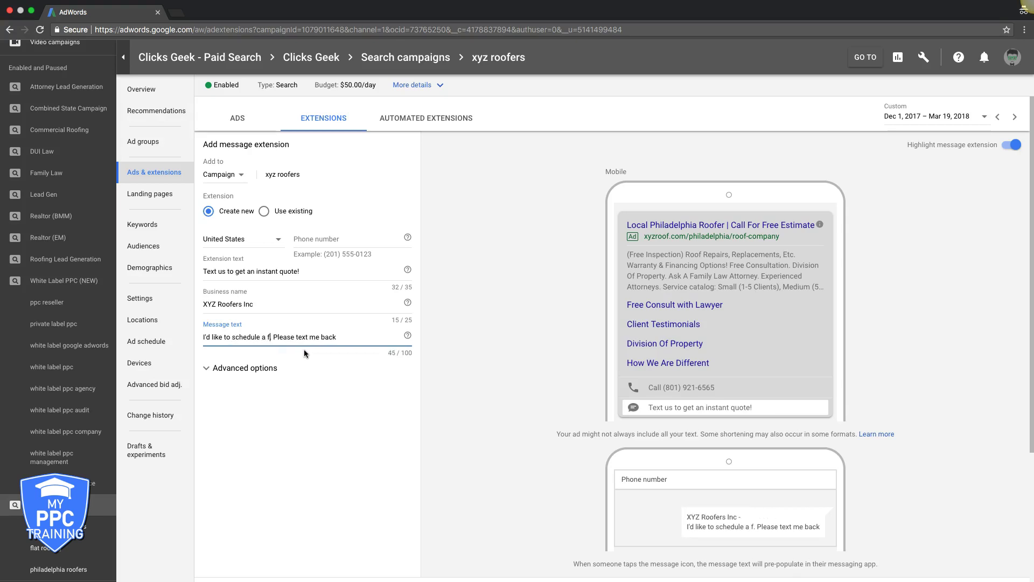
pyautogui.write('ree roof ')
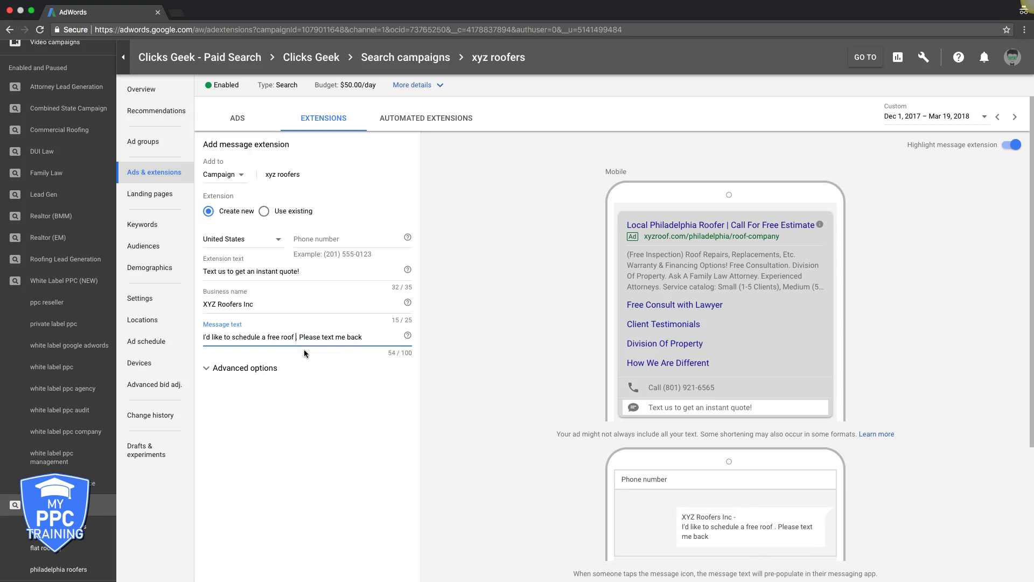
pyautogui.write('estimate')
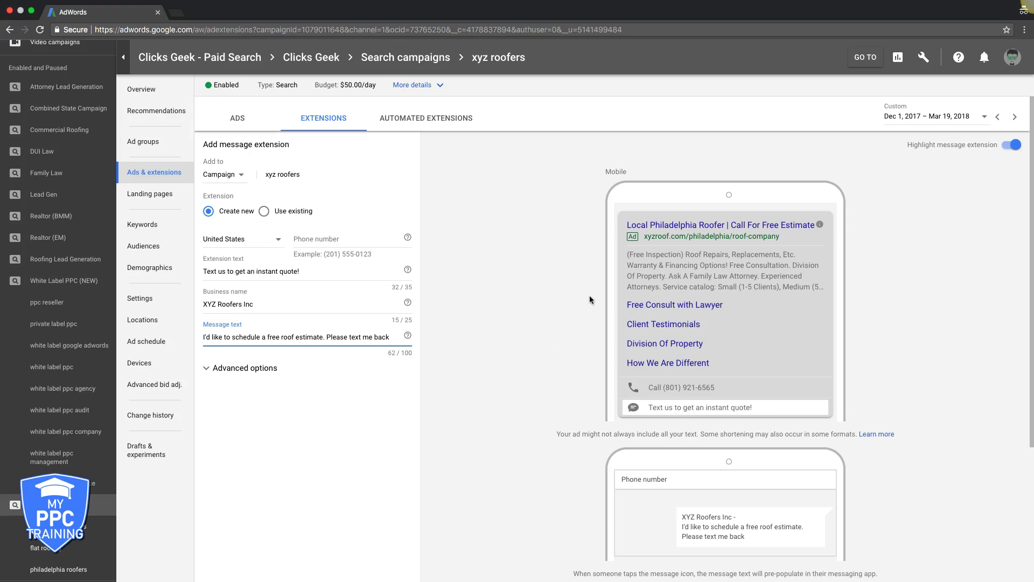
pyautogui.click(312, 240)
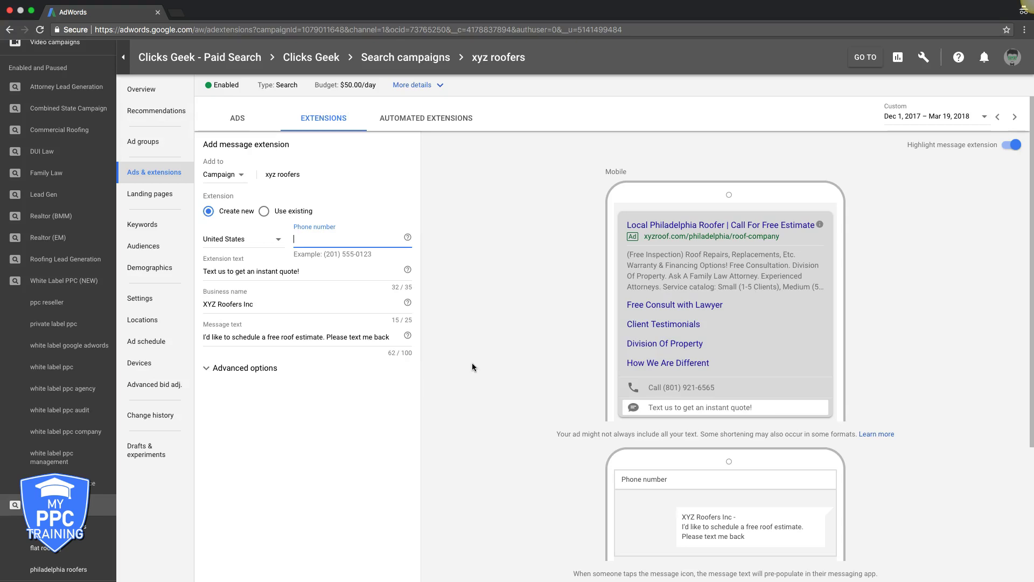
pyautogui.scroll(-2, 472, 364)
pyautogui.scroll(1, 472, 363)
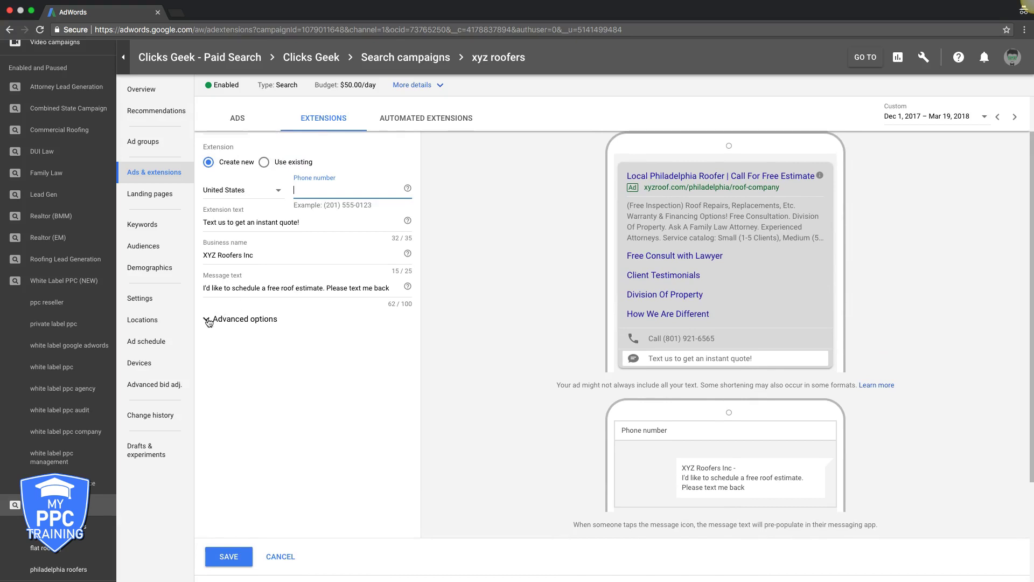
# Step: Expand Advanced options to show start date, end date, days and hours scheduling
pyautogui.click(208, 320)
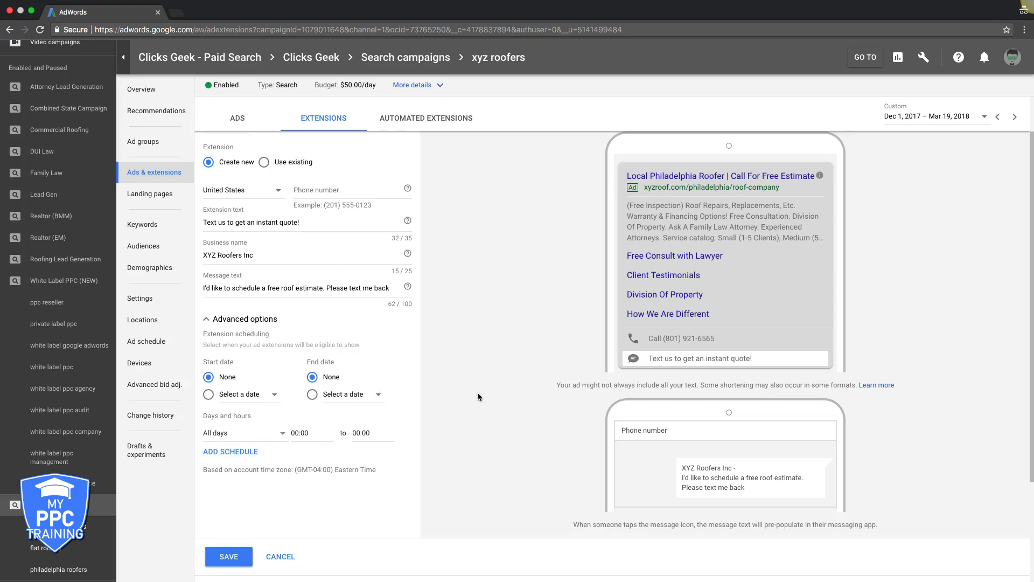
pyautogui.scroll(1, 467, 379)
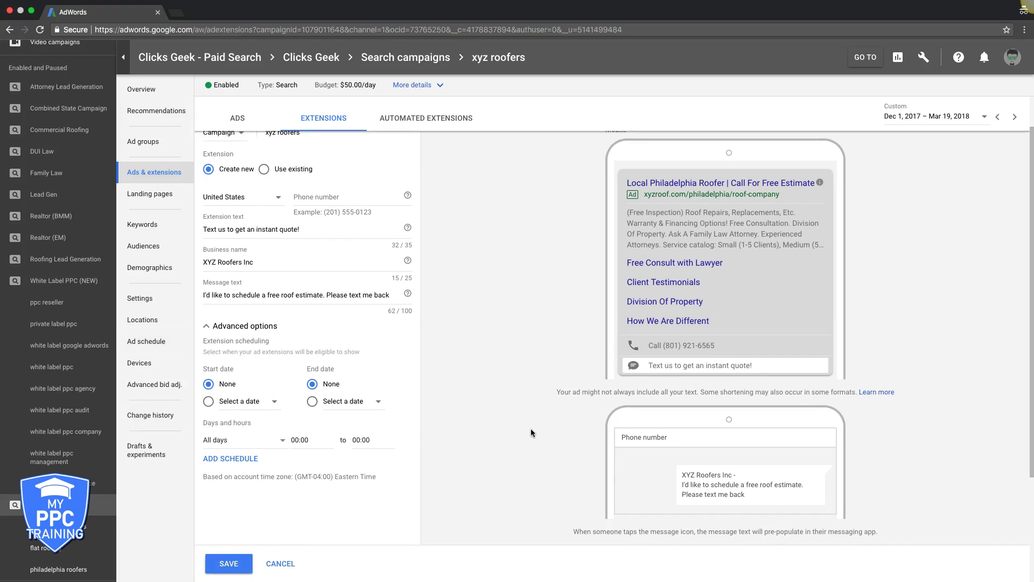
pyautogui.scroll(-1, 502, 401)
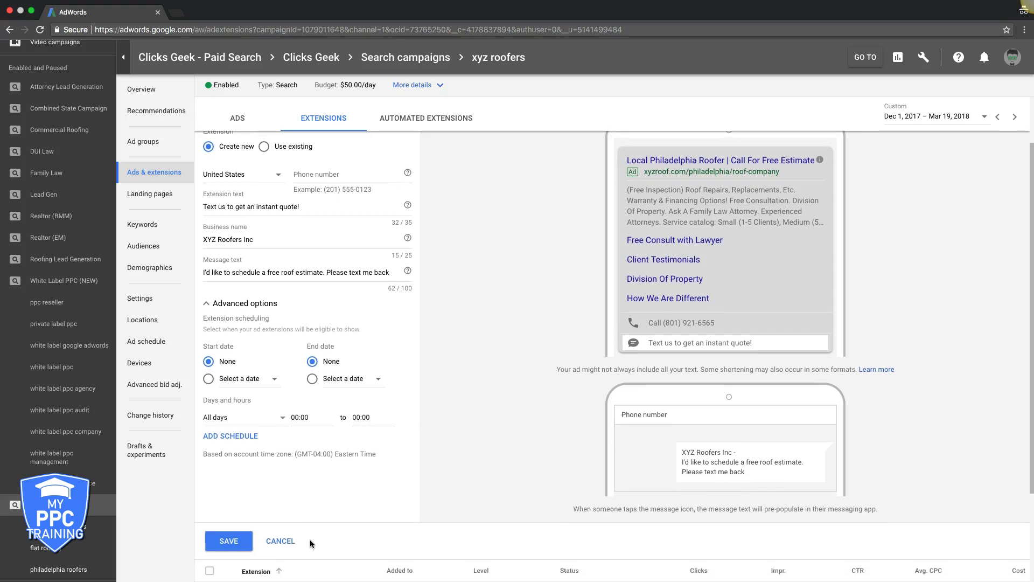
# Step: Cancel the Add message extension form without saving
pyautogui.click(279, 542)
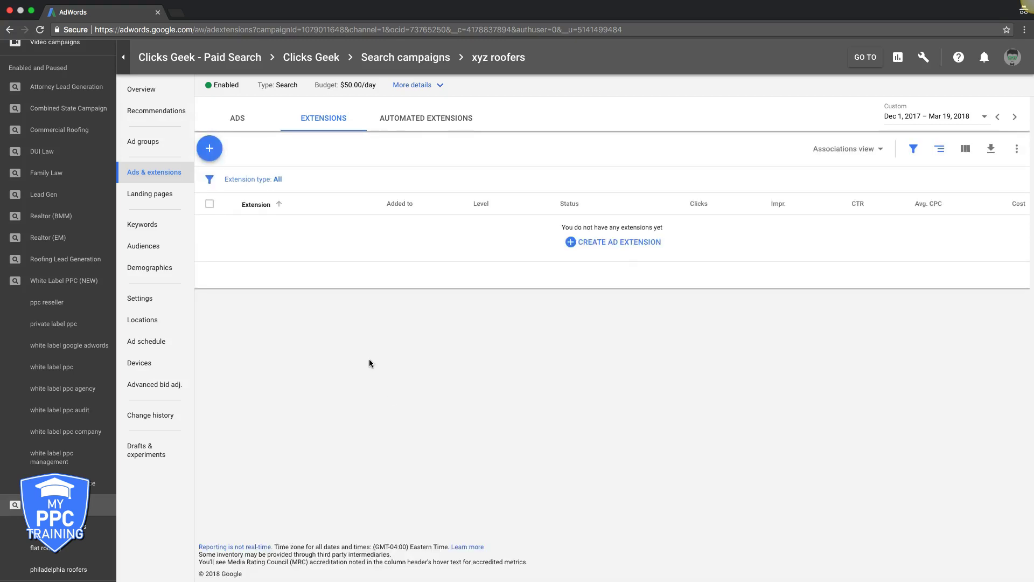